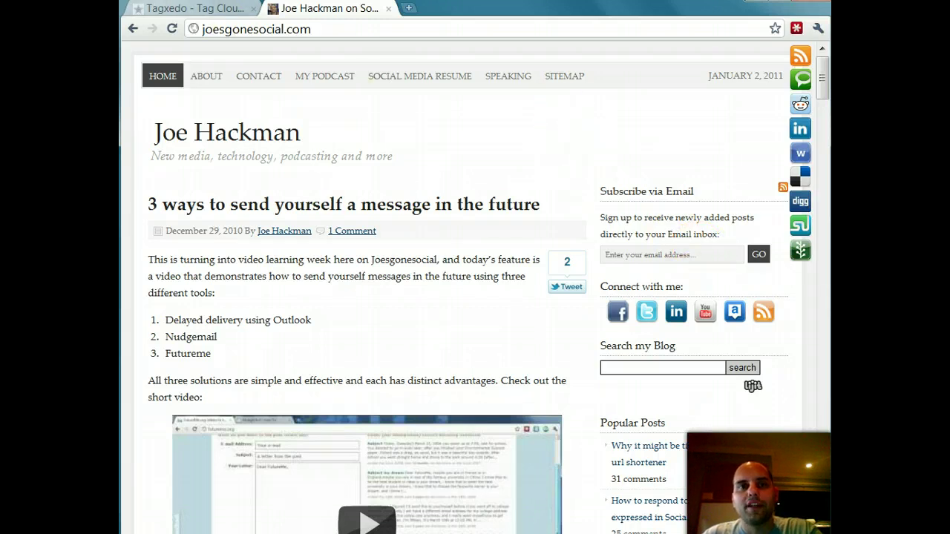
Step: On the Tagxedo site, submit the blogger's Twitter ID to build a word cloud from the tweets
left_click(190, 8)
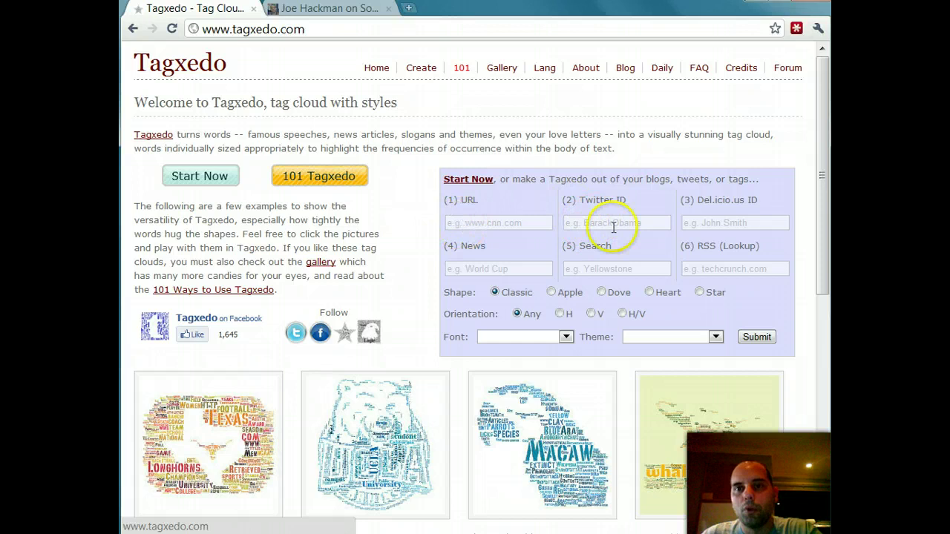
left_click(610, 222)
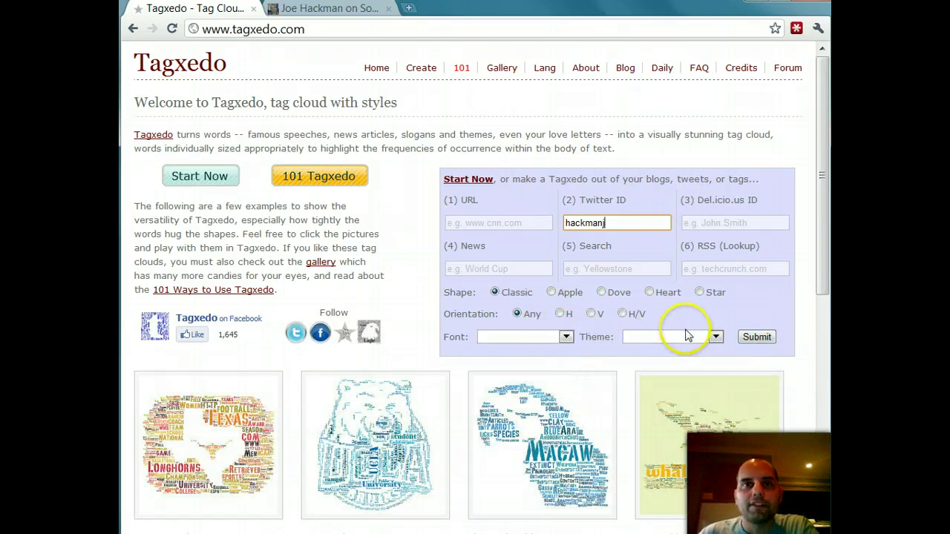
left_click(756, 339)
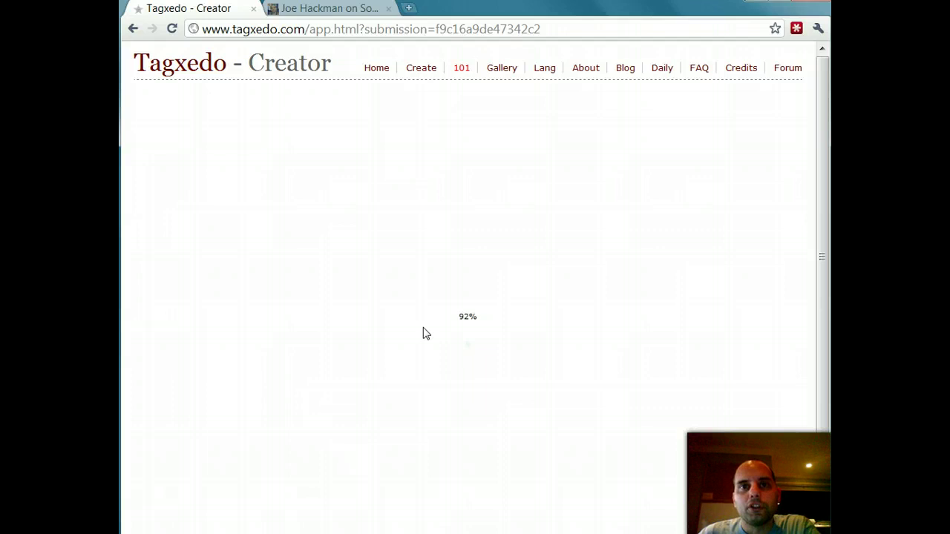
Step: Click through the Creator while it loads until the default Classic-shaped tweet cloud renders
left_click(420, 328)
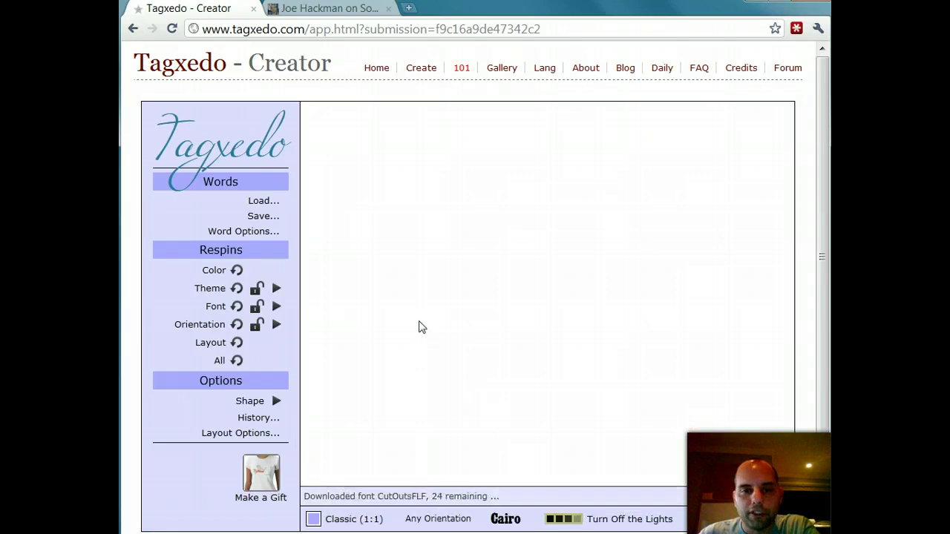
left_click(674, 425)
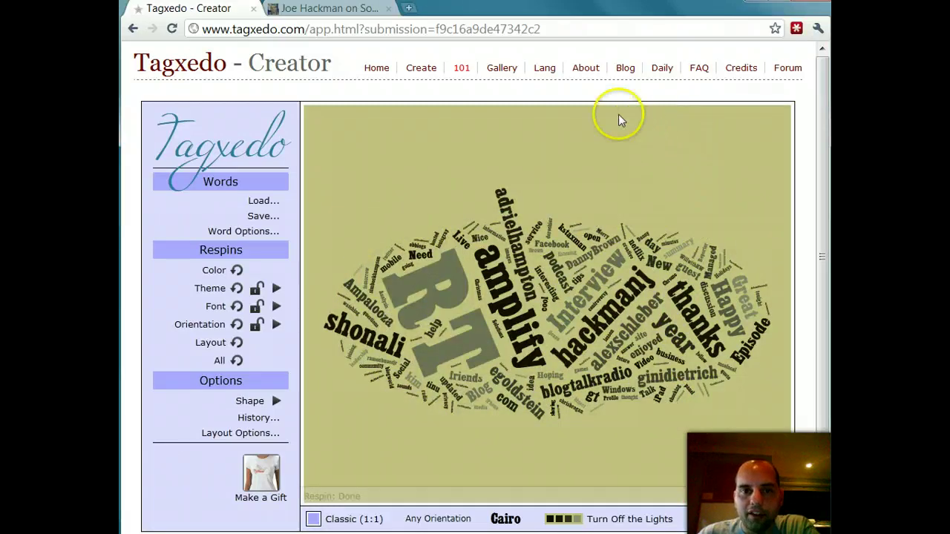
Step: Choose the Star (21x20) shape from the Shape Menu for the word cloud
left_click(276, 401)
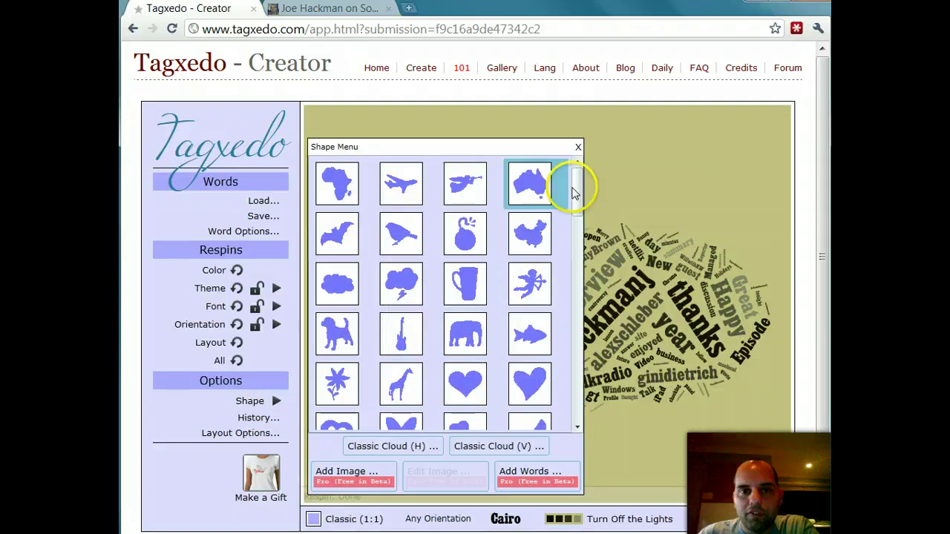
left_click(272, 401)
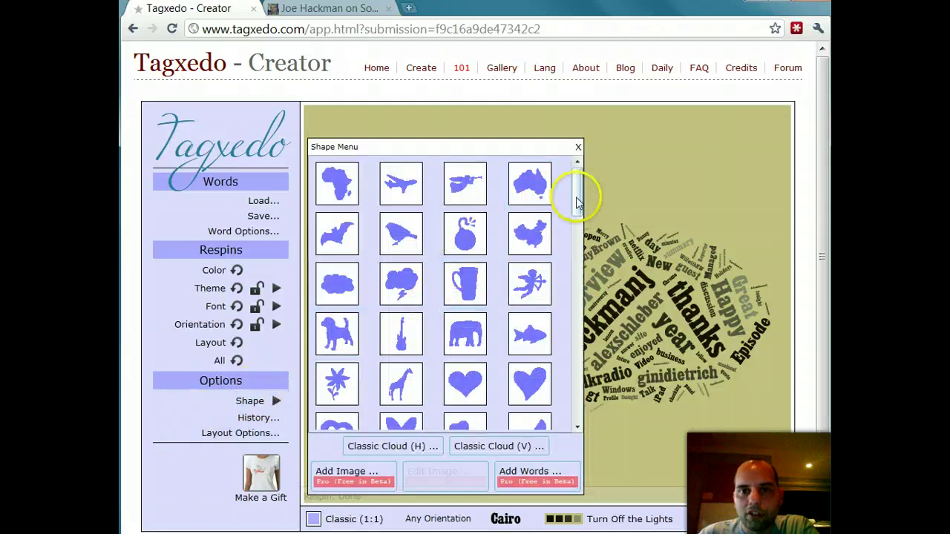
left_click_drag(577, 196, 568, 412)
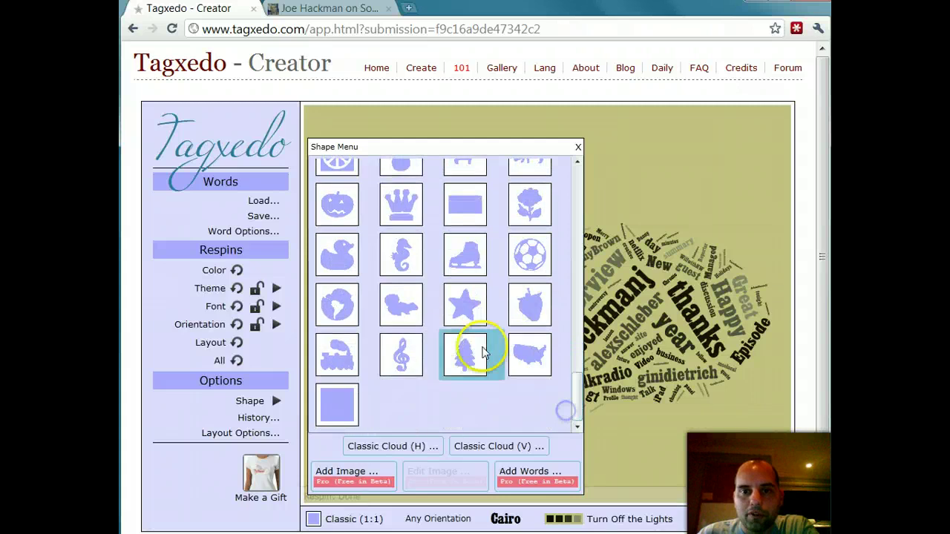
left_click(465, 306)
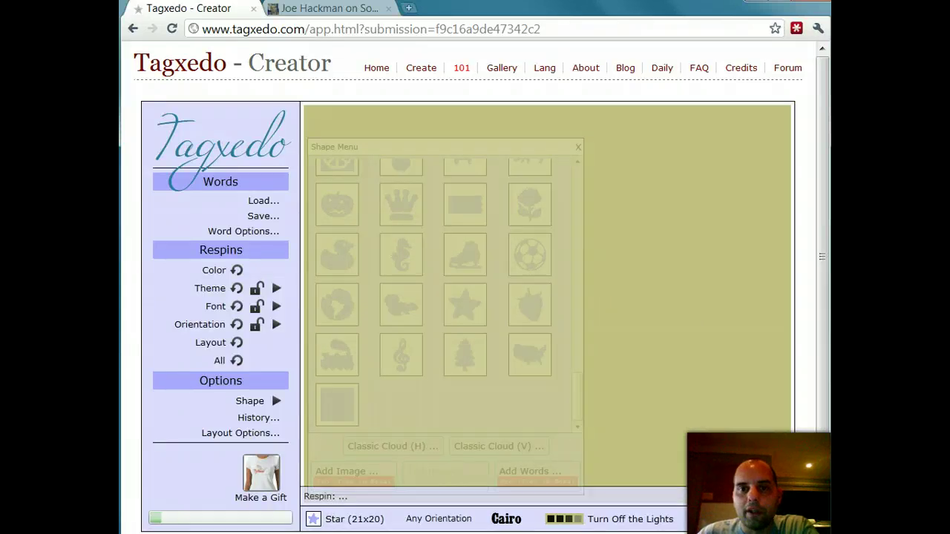
Step: Close the Shape Menu, recolour the star cloud, and cycle themes until the magenta Stolen Away theme appears
left_click(578, 146)
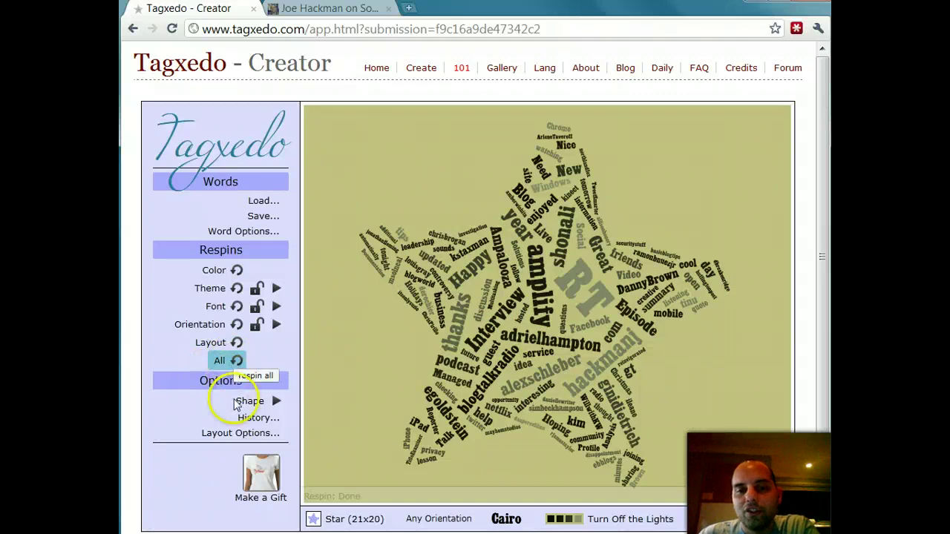
left_click(222, 274)
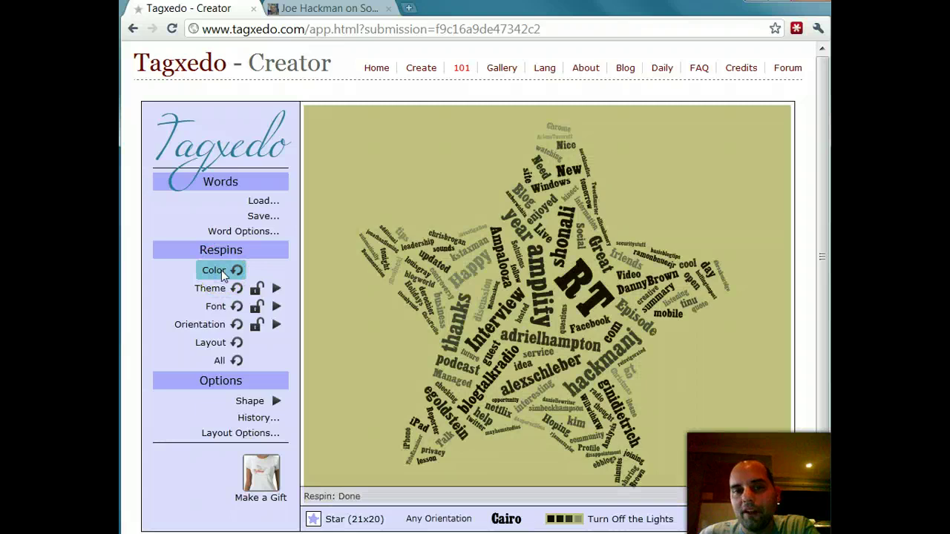
left_click(227, 292)
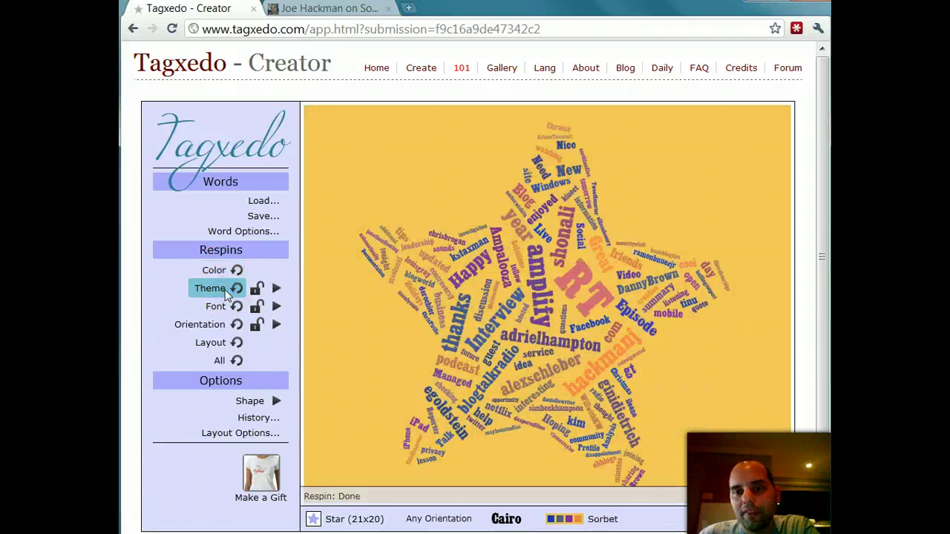
left_click(227, 292)
left_click(226, 293)
left_click(226, 293)
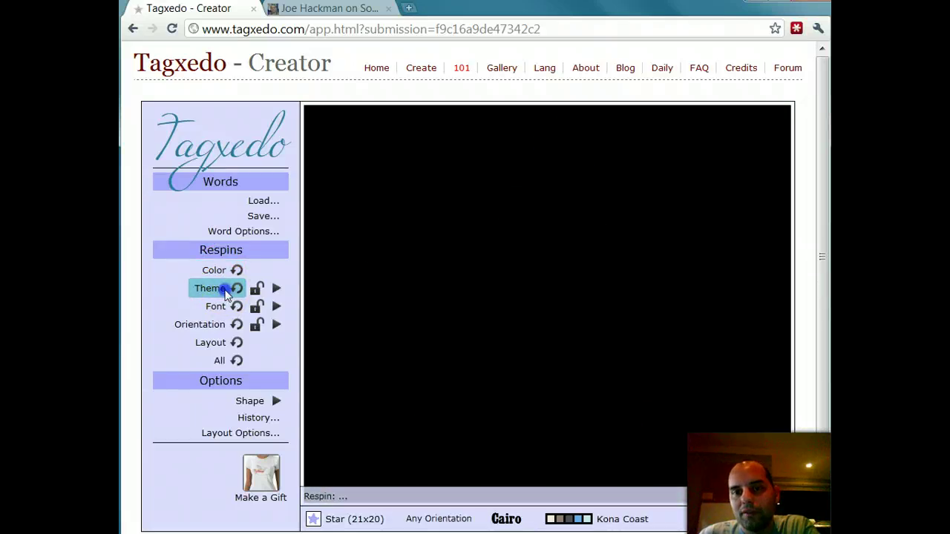
left_click(226, 292)
left_click(226, 292)
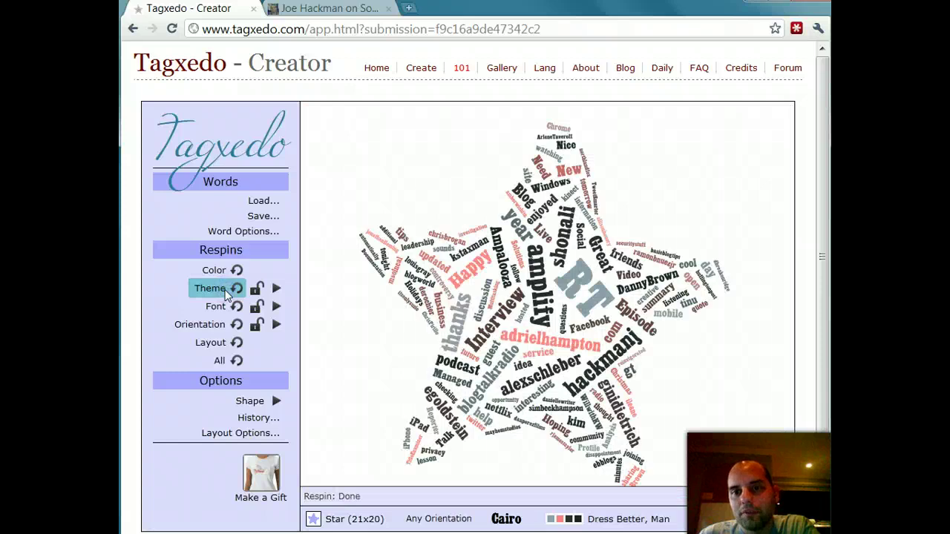
left_click(226, 292)
left_click(226, 292)
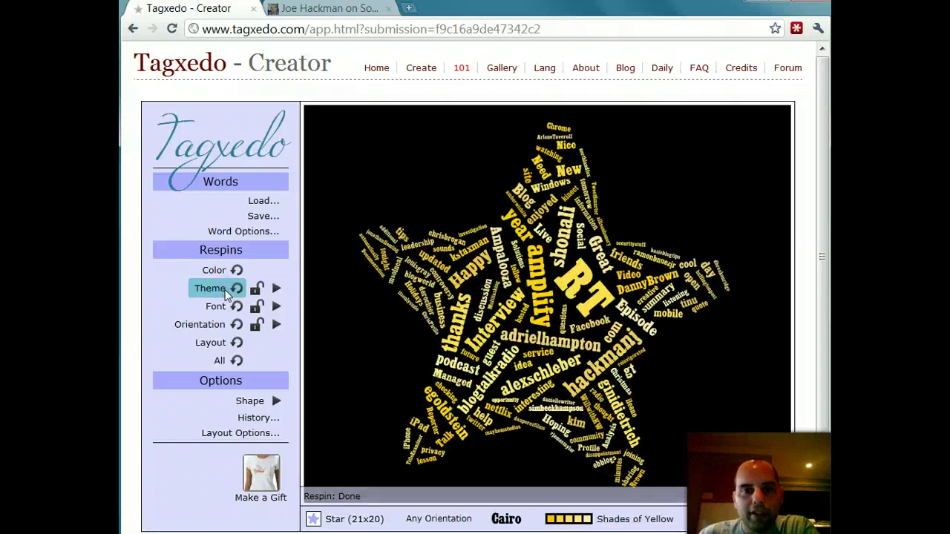
left_click(226, 292)
left_click(227, 292)
left_click(227, 293)
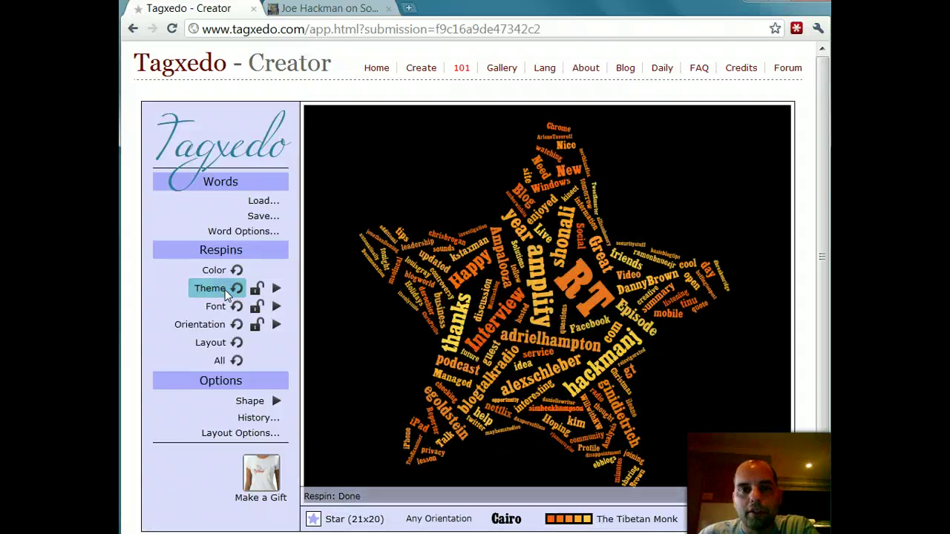
left_click(280, 292)
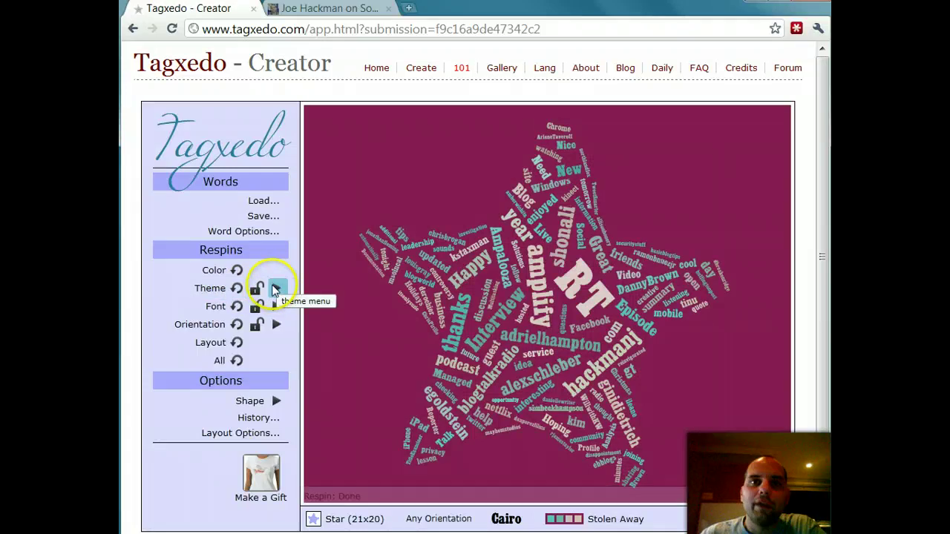
Step: Respin the star cloud's font until it uses andrea karlime
left_click(236, 306)
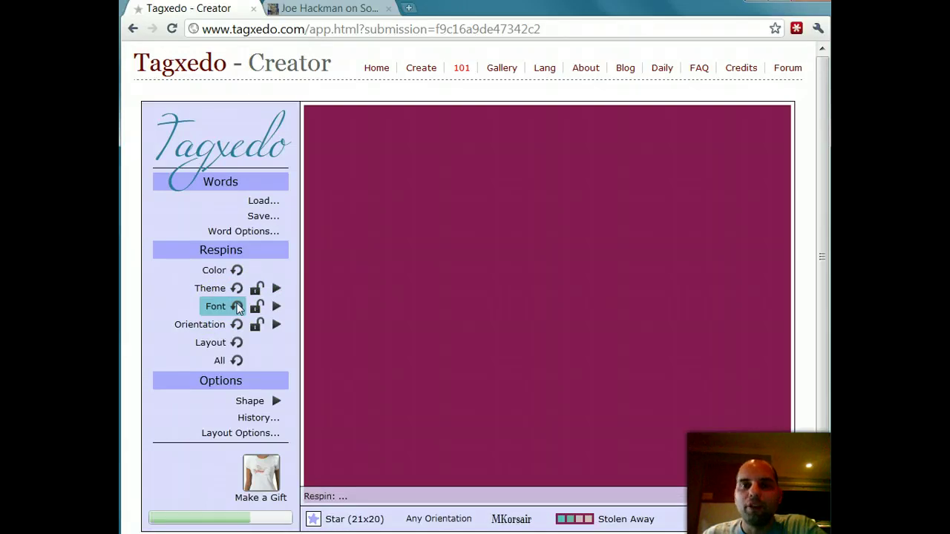
left_click(349, 338)
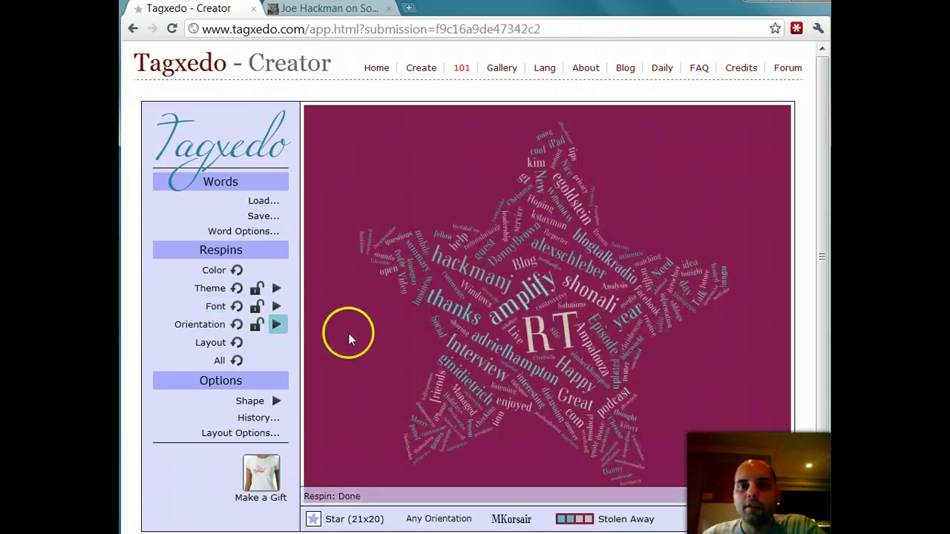
left_click(236, 307)
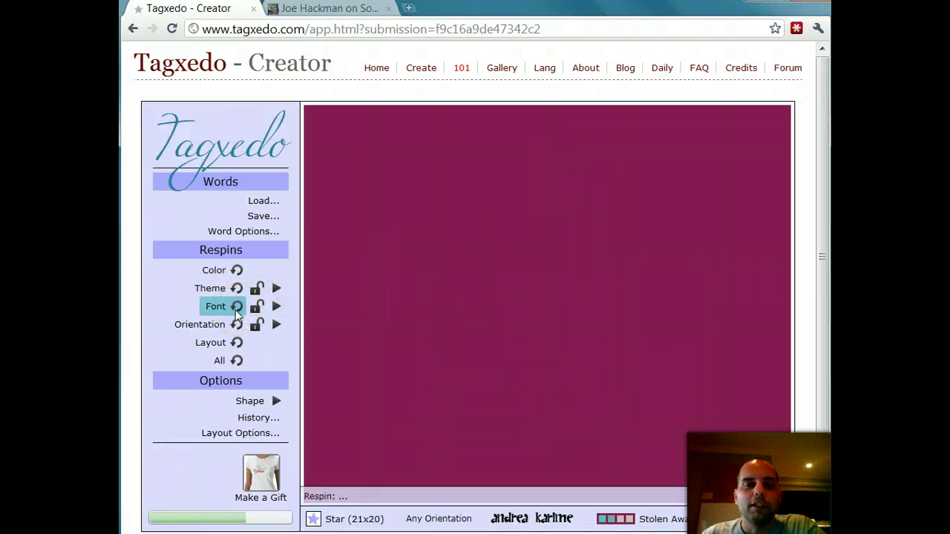
left_click(236, 324)
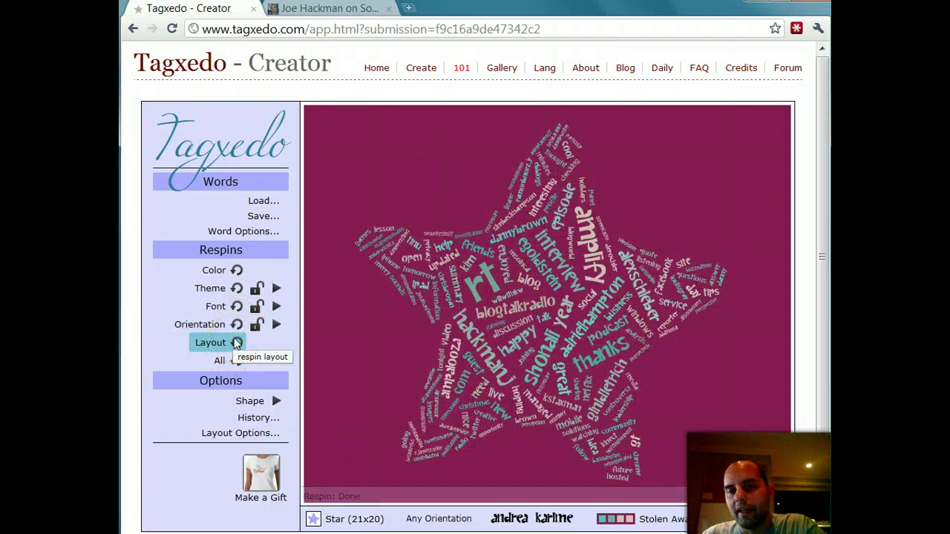
Step: Recolour the cloud and cycle themes until the pale-yellow Katch a Kite theme appears
left_click(236, 270)
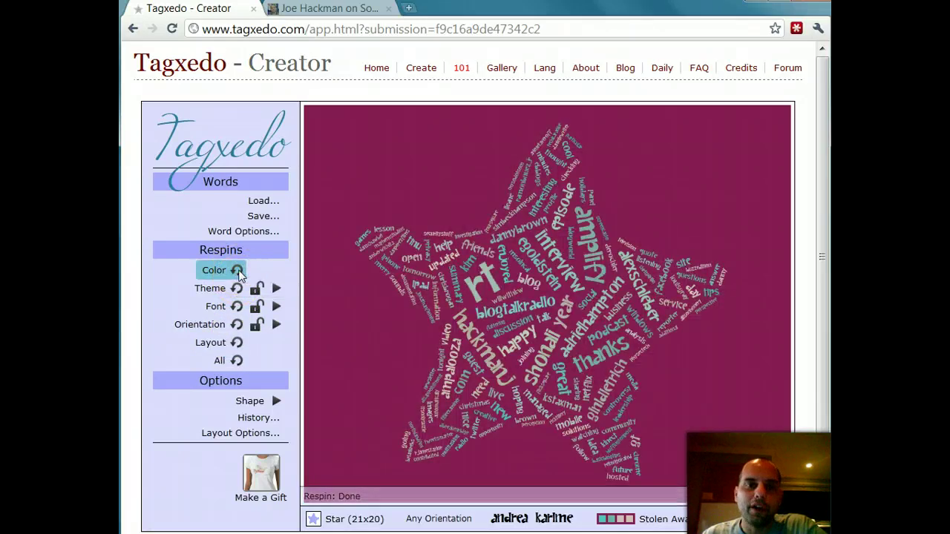
left_click(236, 289)
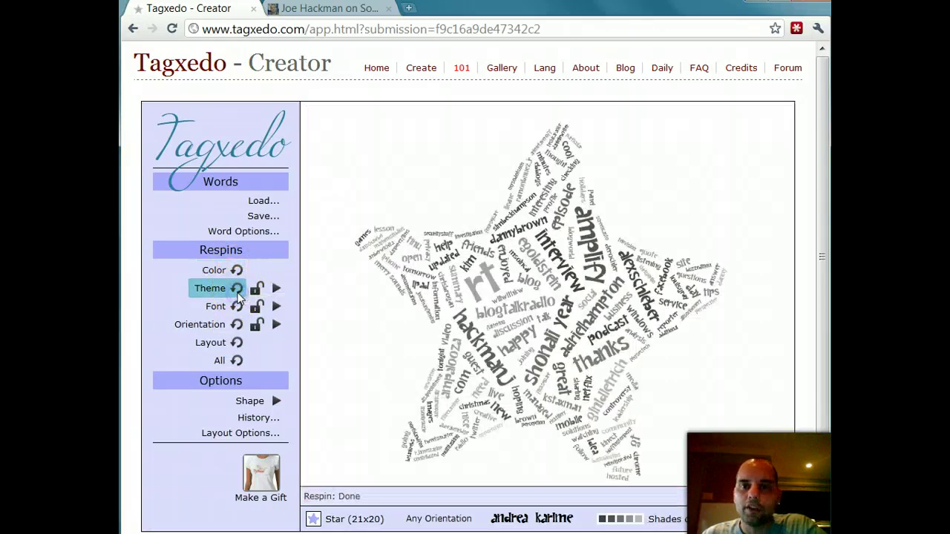
left_click(236, 289)
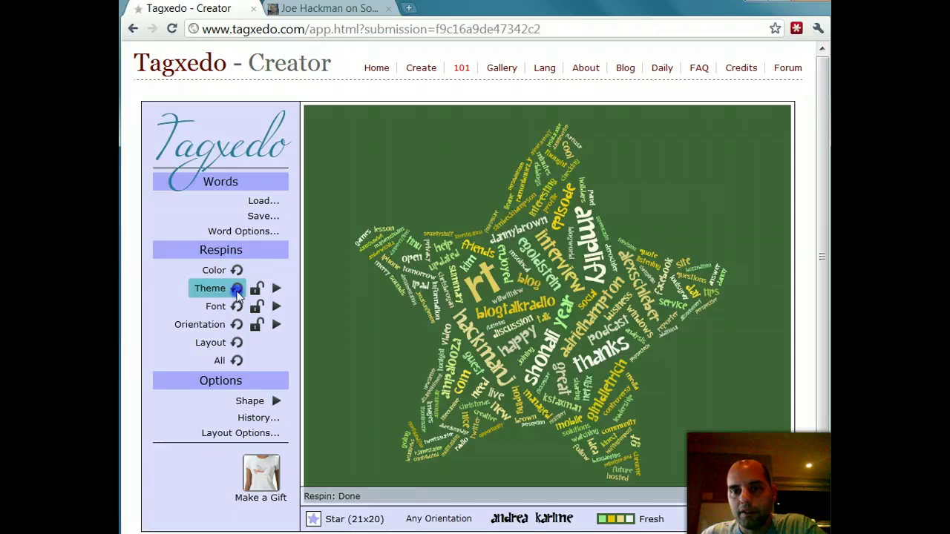
left_click(237, 289)
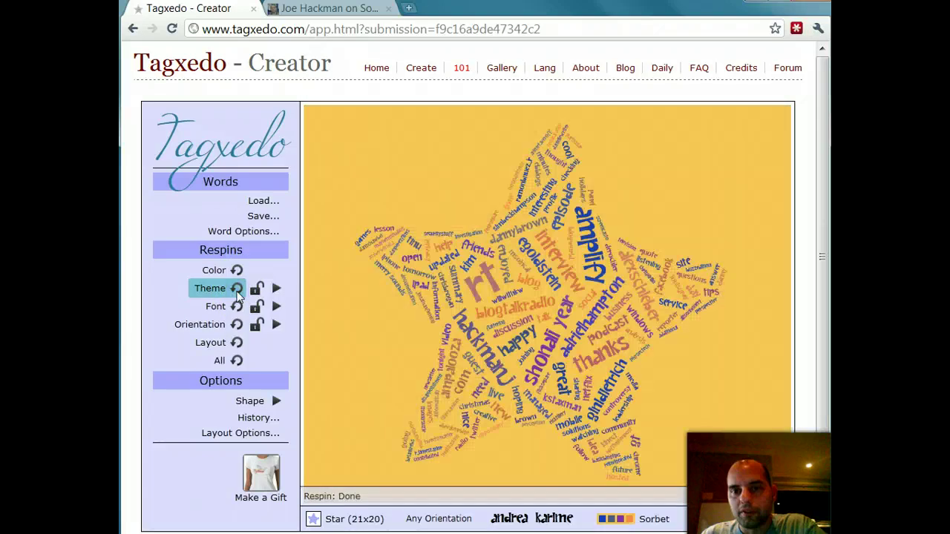
left_click(237, 289)
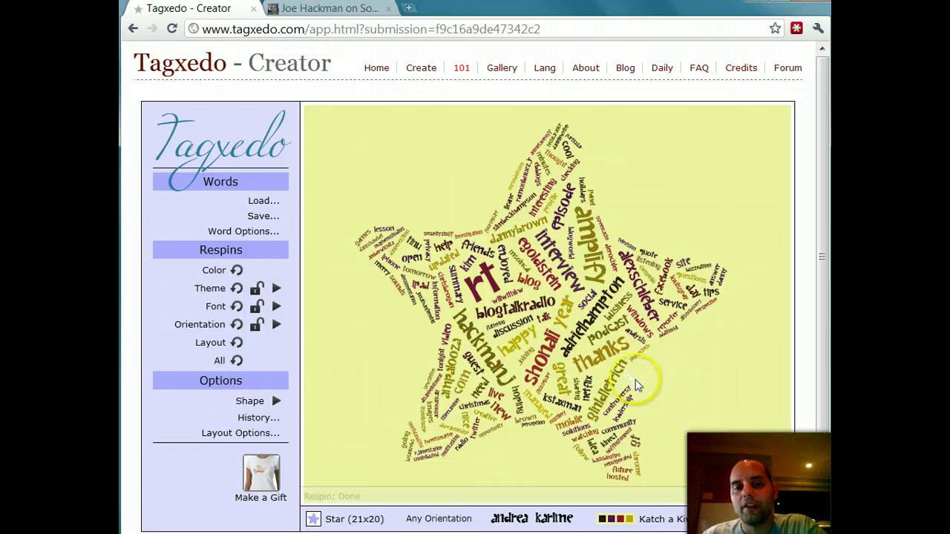
Step: Open the Save Menu with its thumbnail, image, HTML, player and web save options
left_click(262, 218)
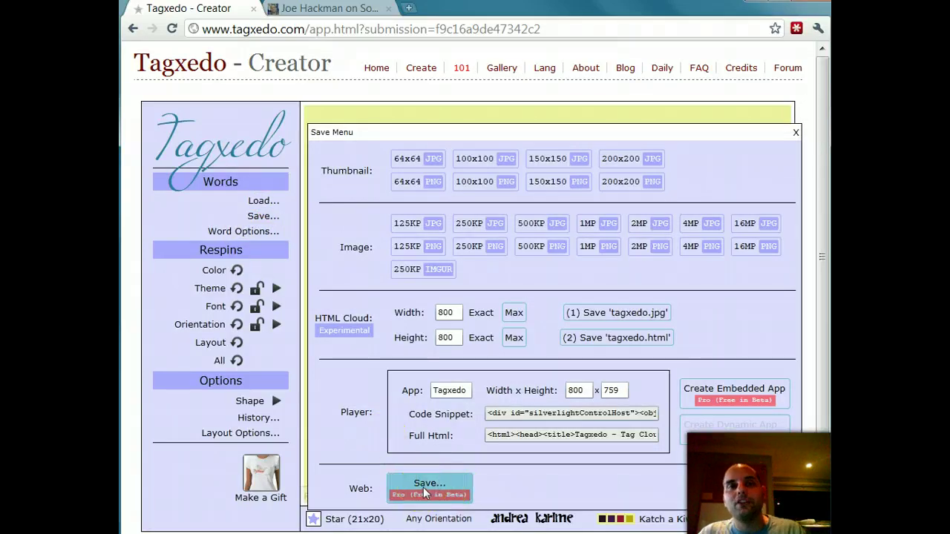
Step: In the Save to Web form, enter the username, the title 'Star Cloud' and a YouTube test comment
left_click(425, 494)
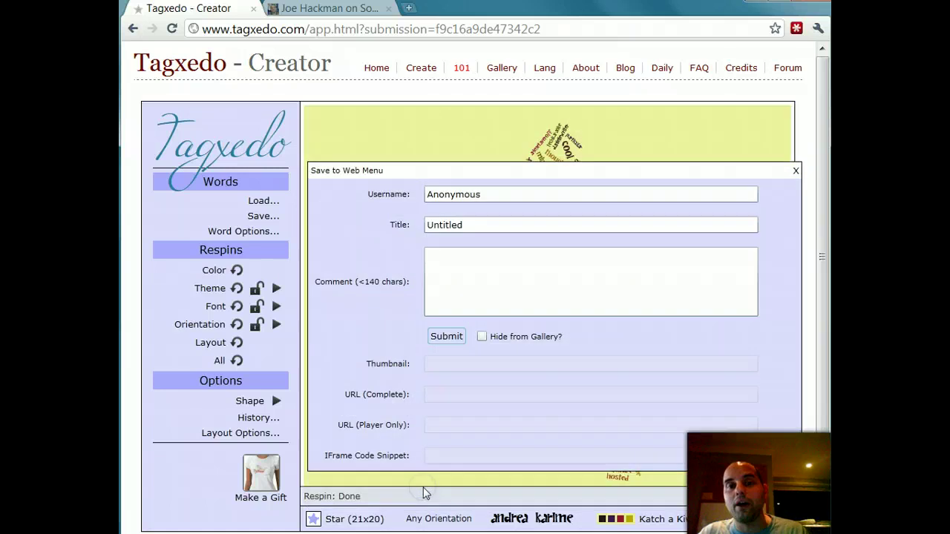
left_click(451, 195)
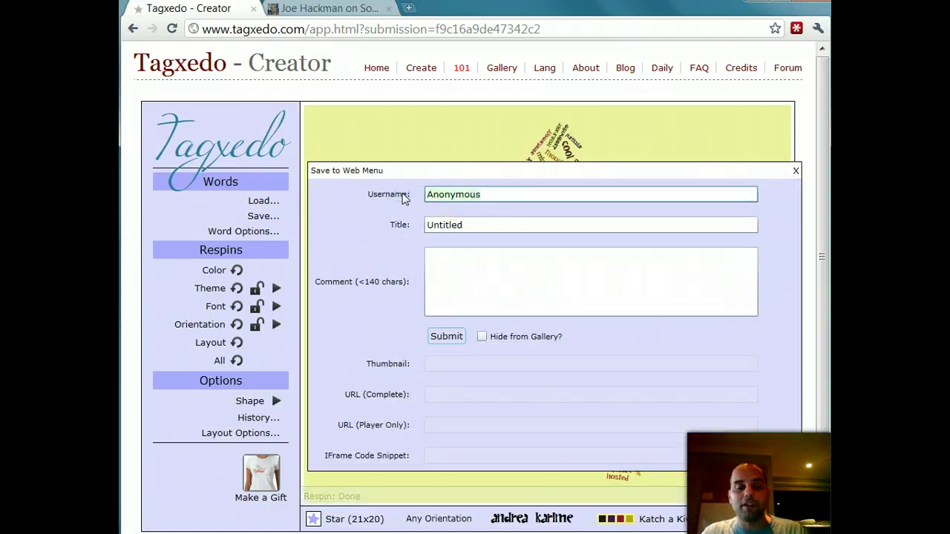
key("Tab")
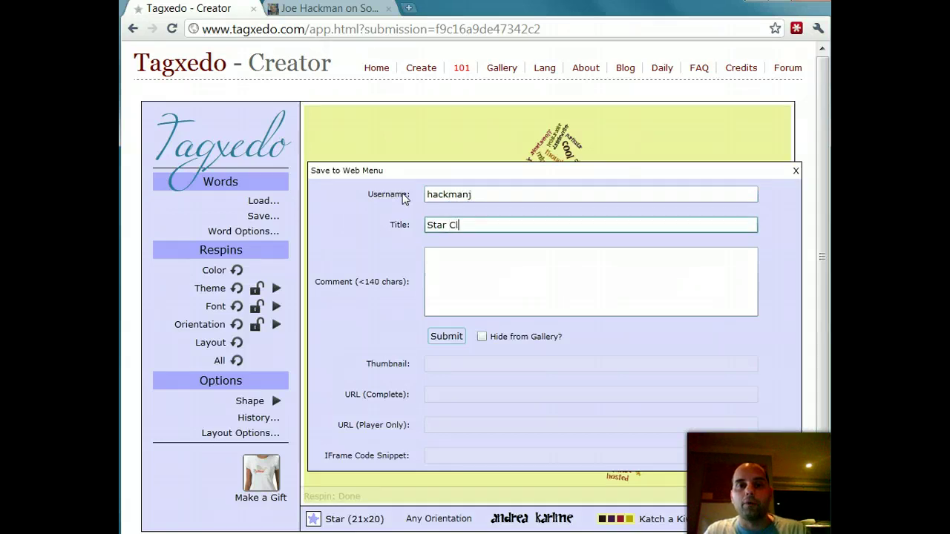
key("Tab")
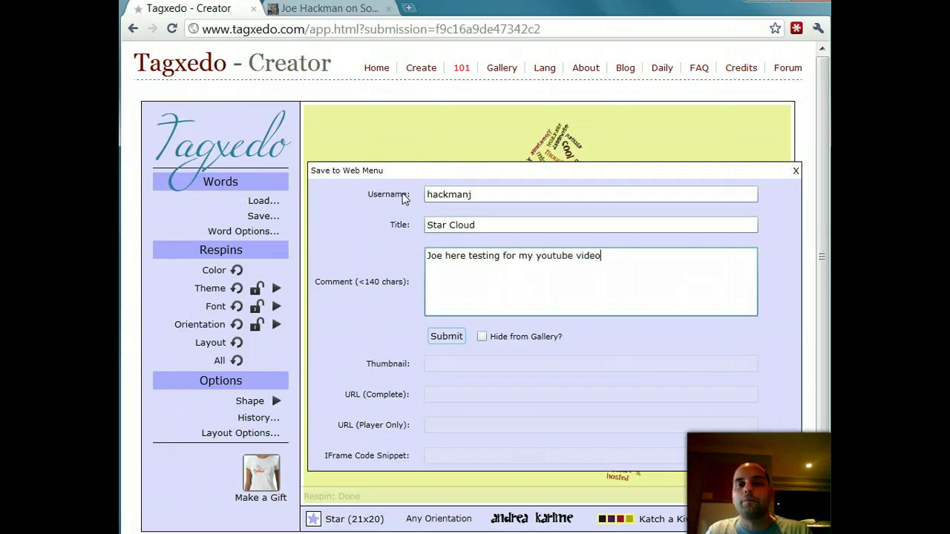
Step: Submit the Star Cloud to the web and select the generated iframe embed snippet
left_click(237, 272)
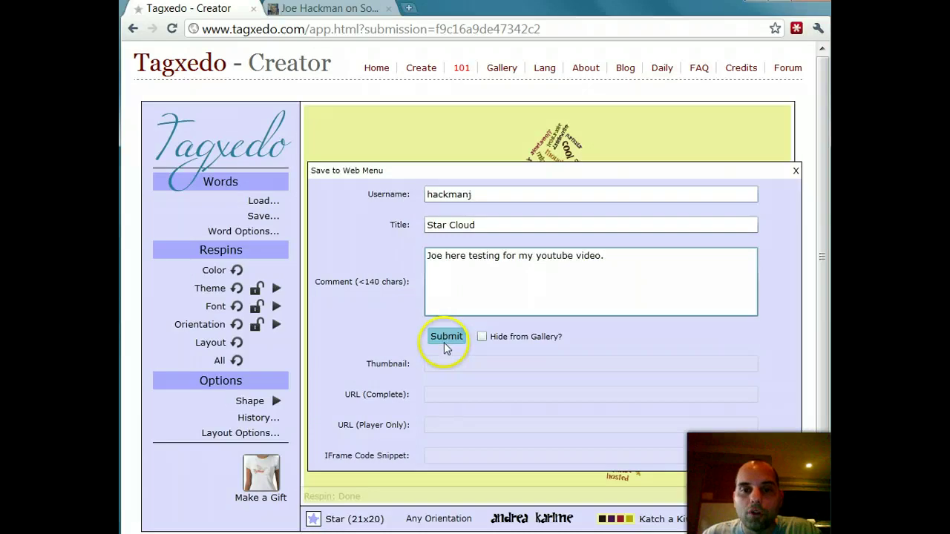
left_click(444, 343)
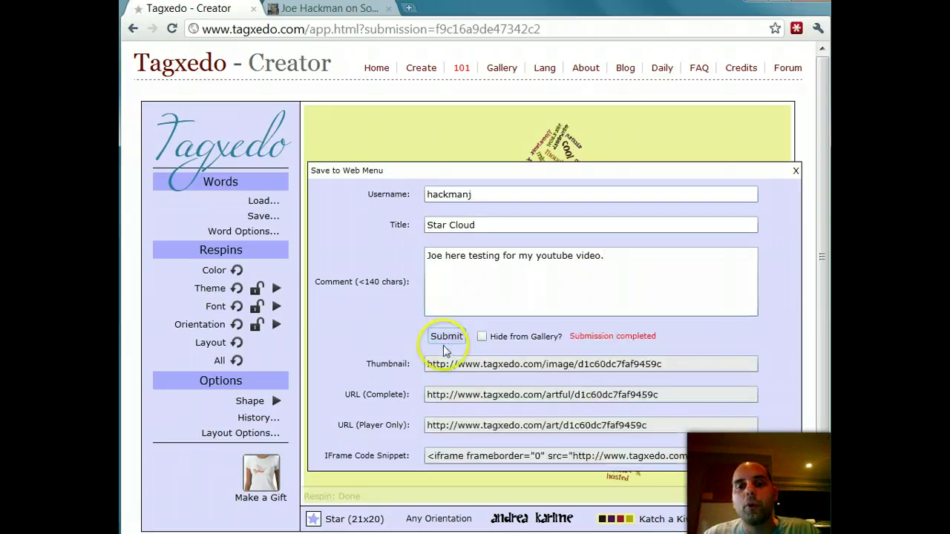
left_click(508, 455)
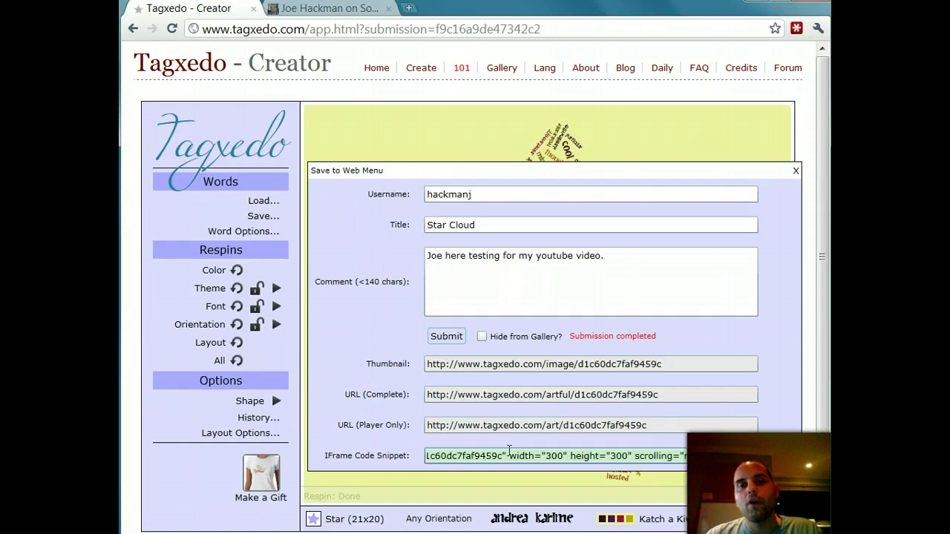
left_click(502, 462)
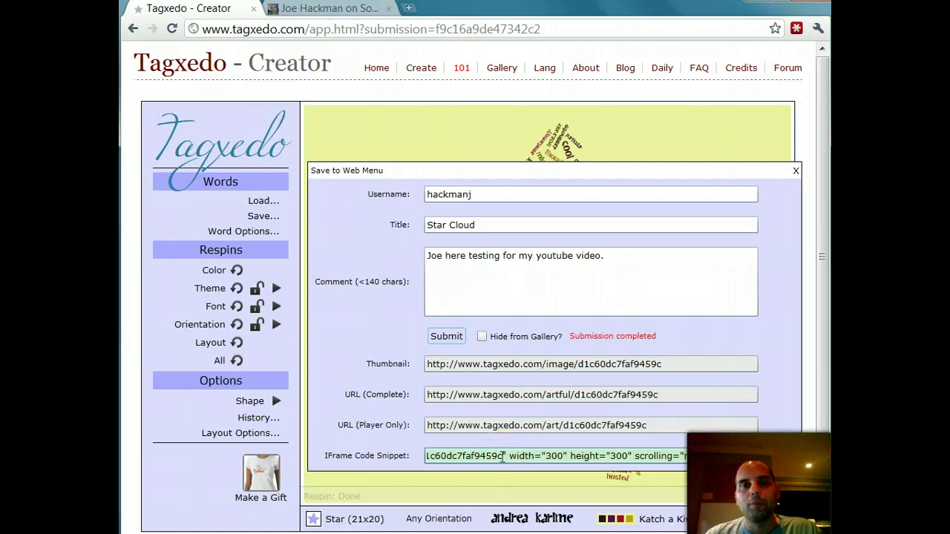
Step: Copy the Star Cloud's thumbnail URL and open a blank new browser tab
left_click(668, 364)
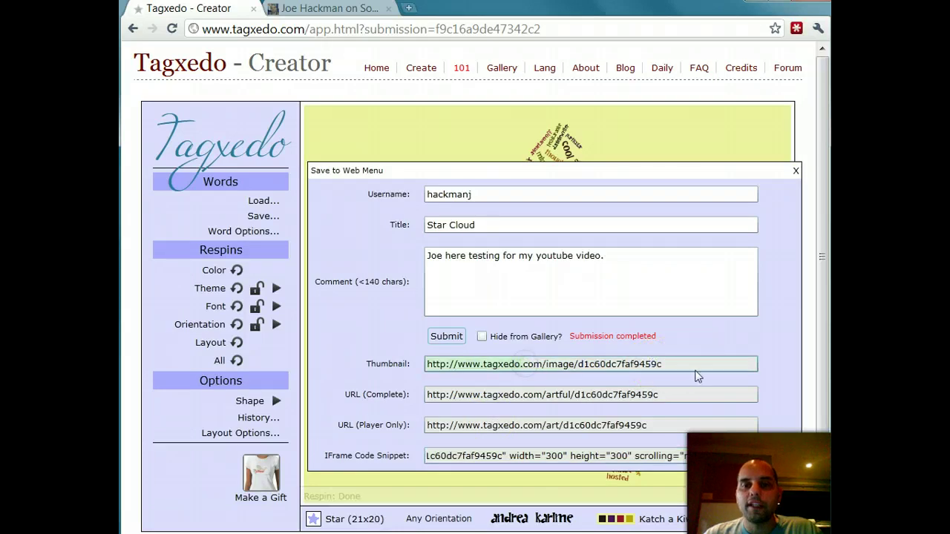
left_click_drag(688, 365, 431, 363)
right_click(449, 364)
left_click(453, 367)
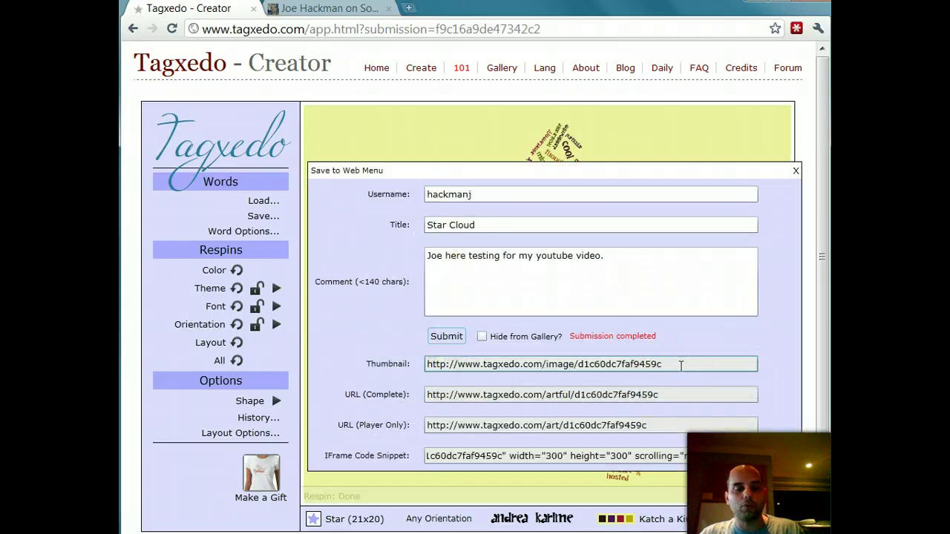
left_click_drag(681, 365, 419, 369)
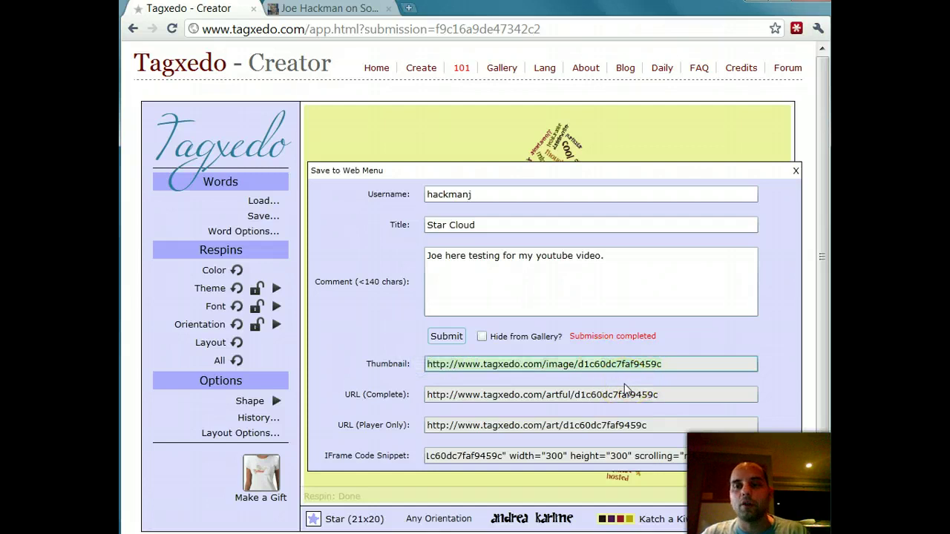
key("Escape")
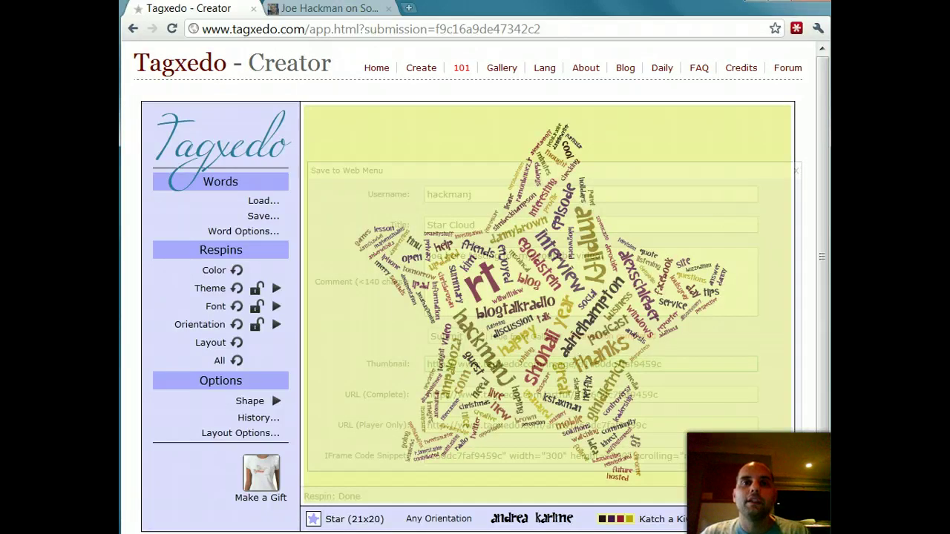
left_click(408, 7)
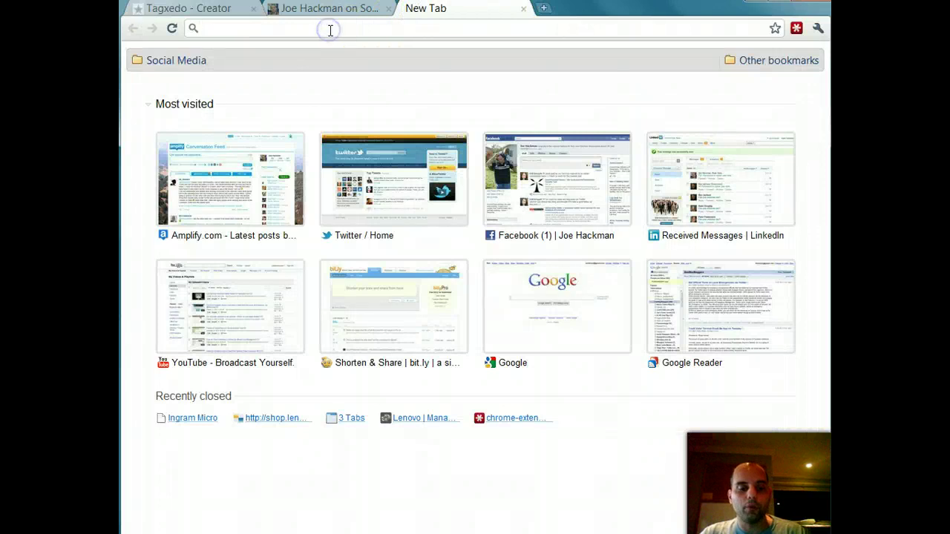
Step: Load the pasted thumbnail URL to view the small star image, then go back to Tagxedo
key("ctrl+v")
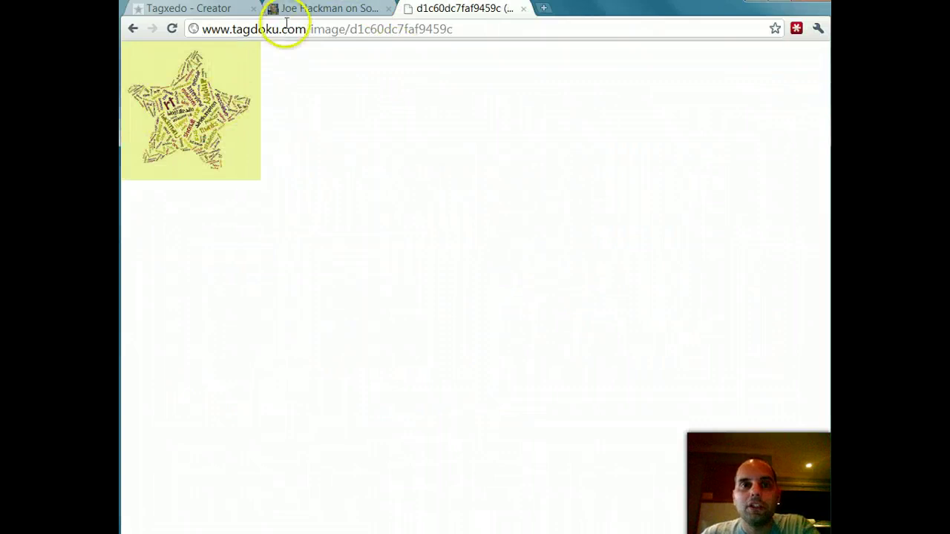
left_click(200, 10)
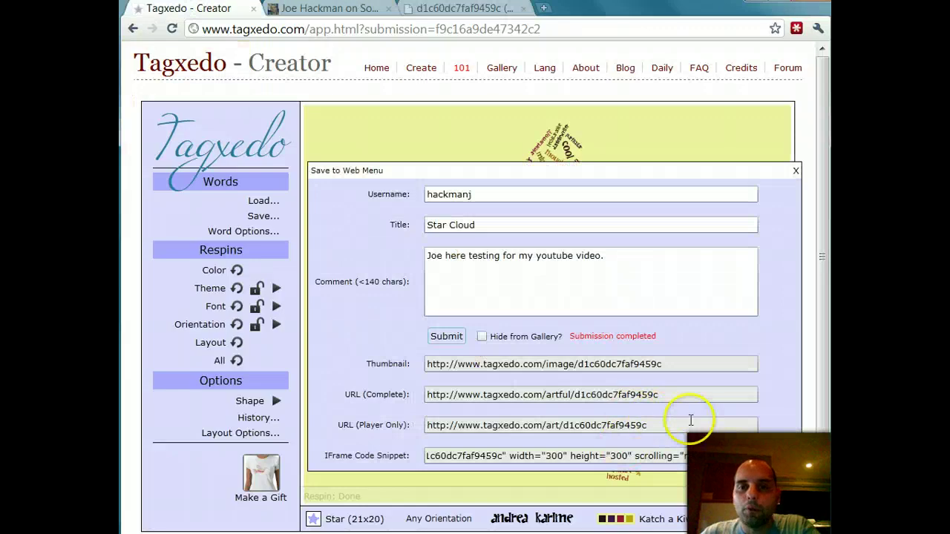
left_click(597, 395)
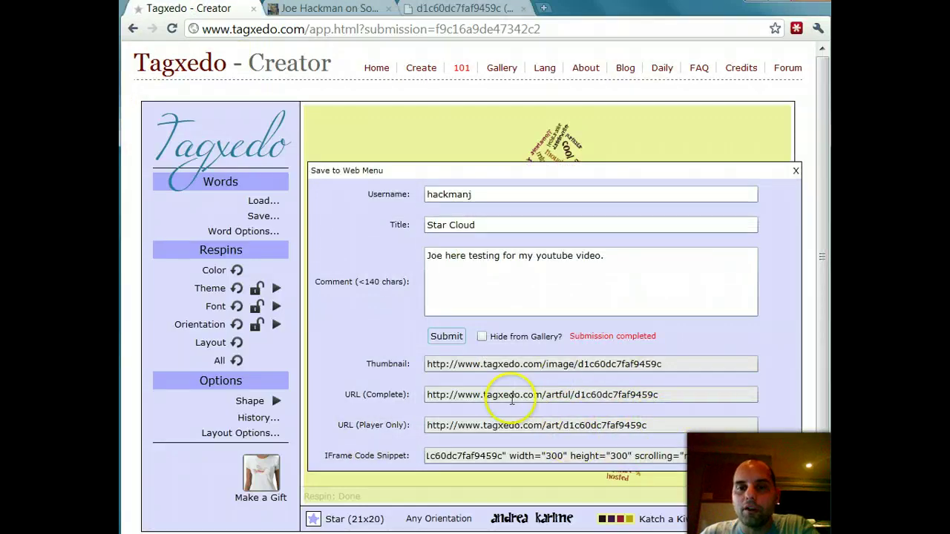
left_click(673, 395)
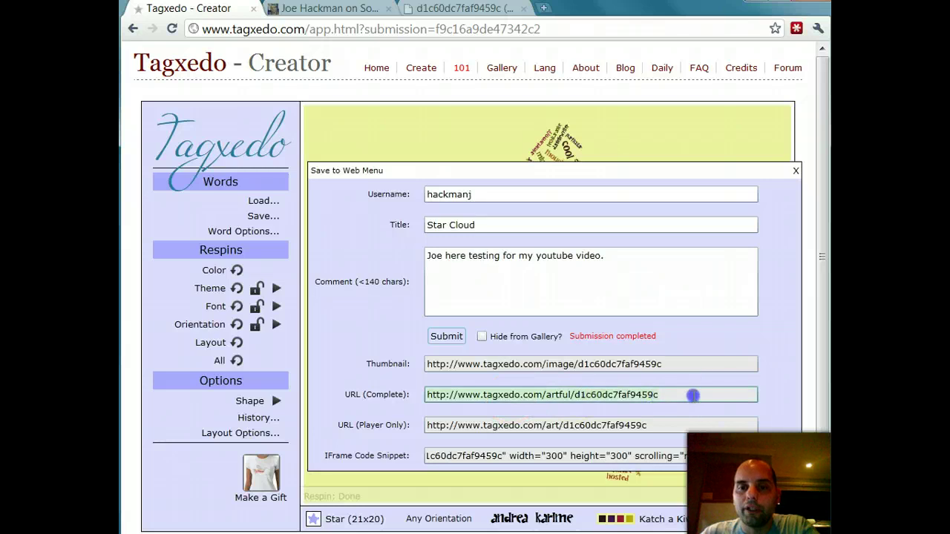
left_click(643, 425)
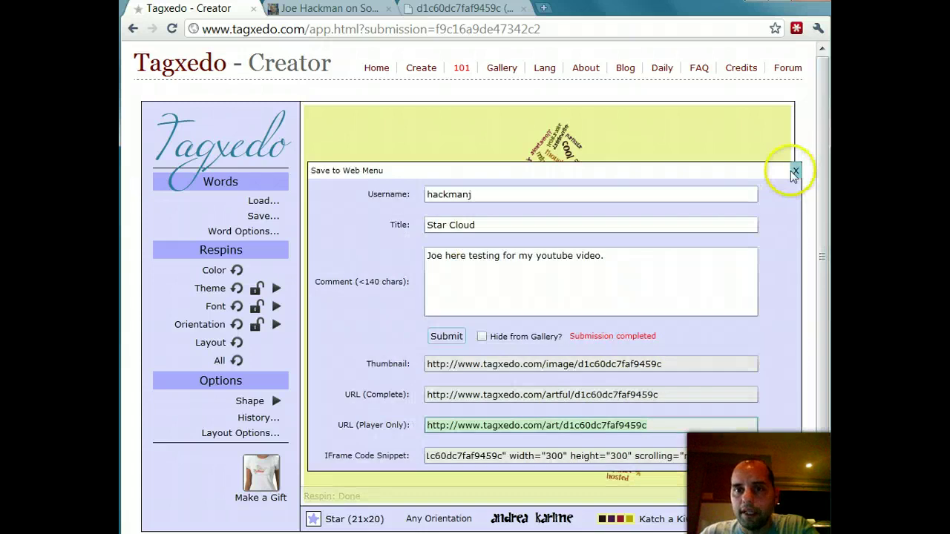
left_click(610, 456)
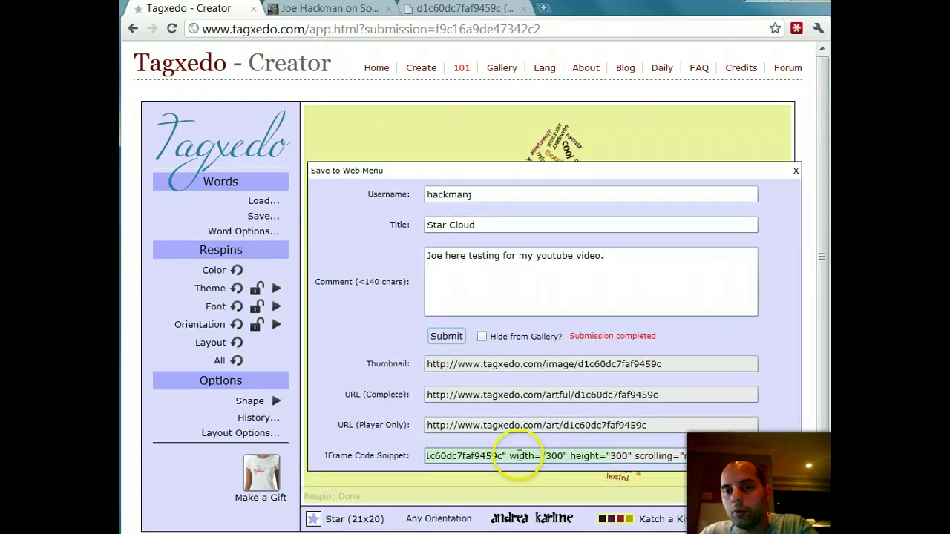
left_click(550, 397)
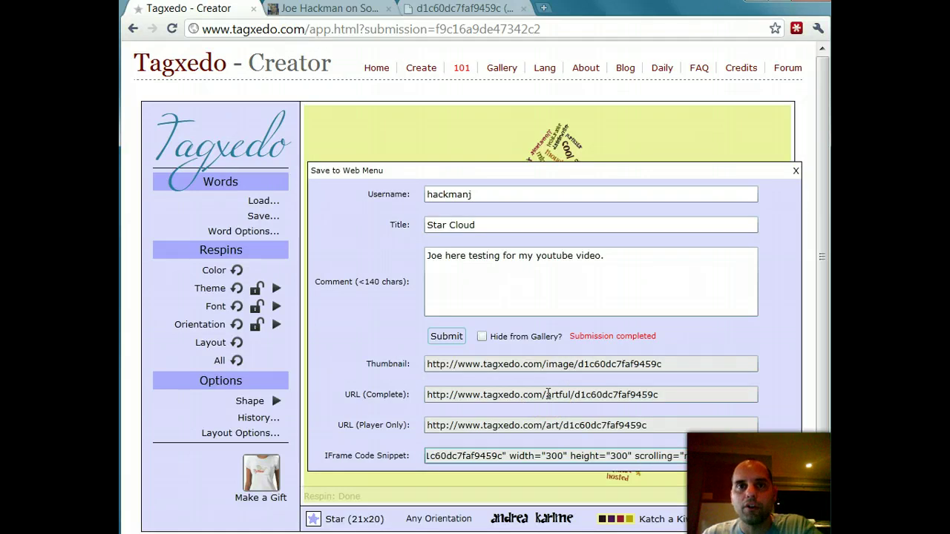
left_click(545, 454)
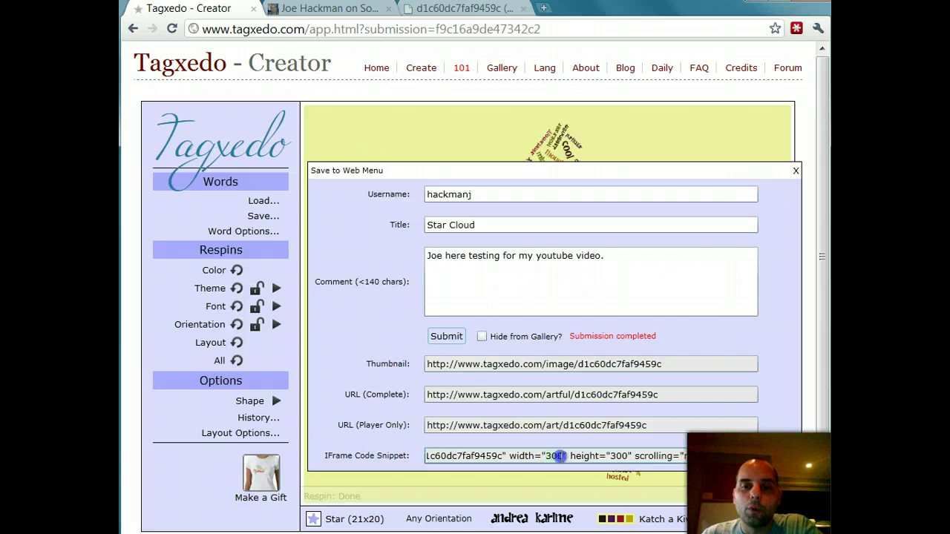
left_click(618, 461)
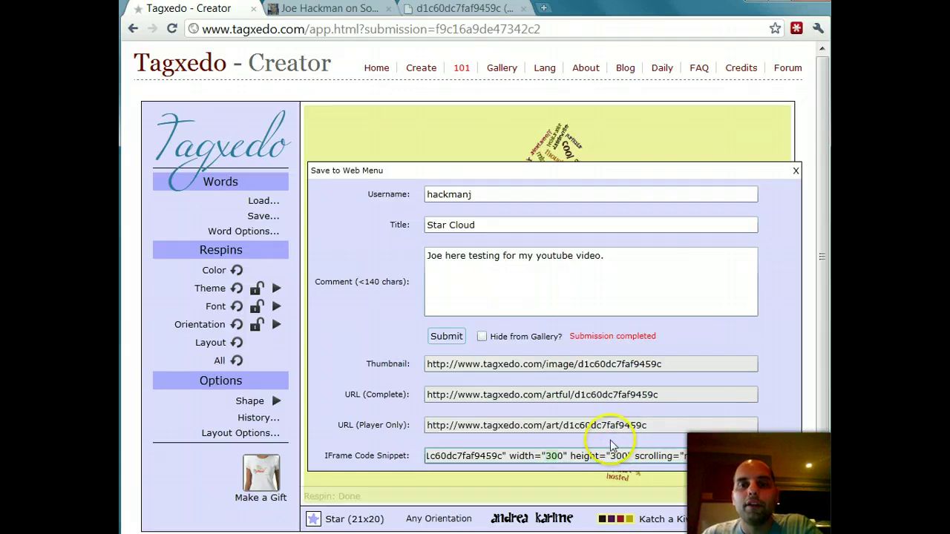
left_click(583, 335)
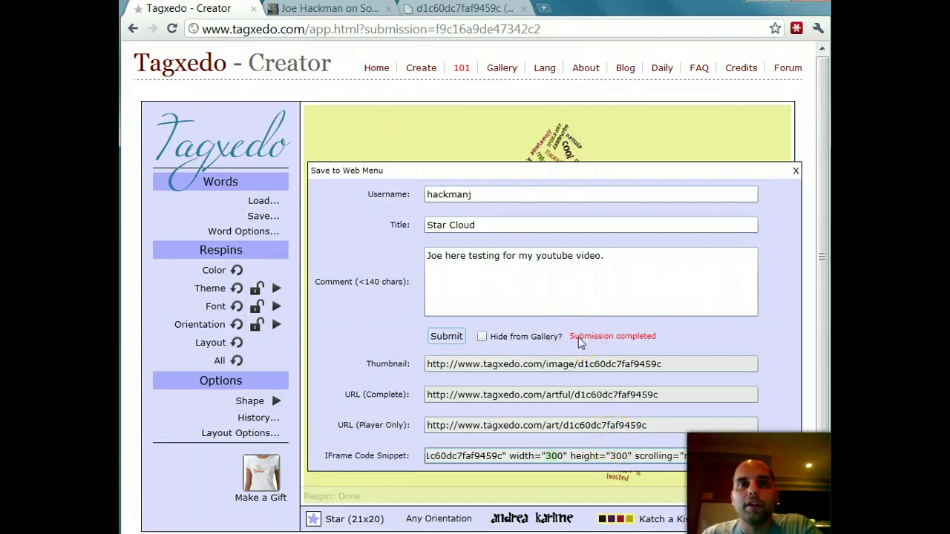